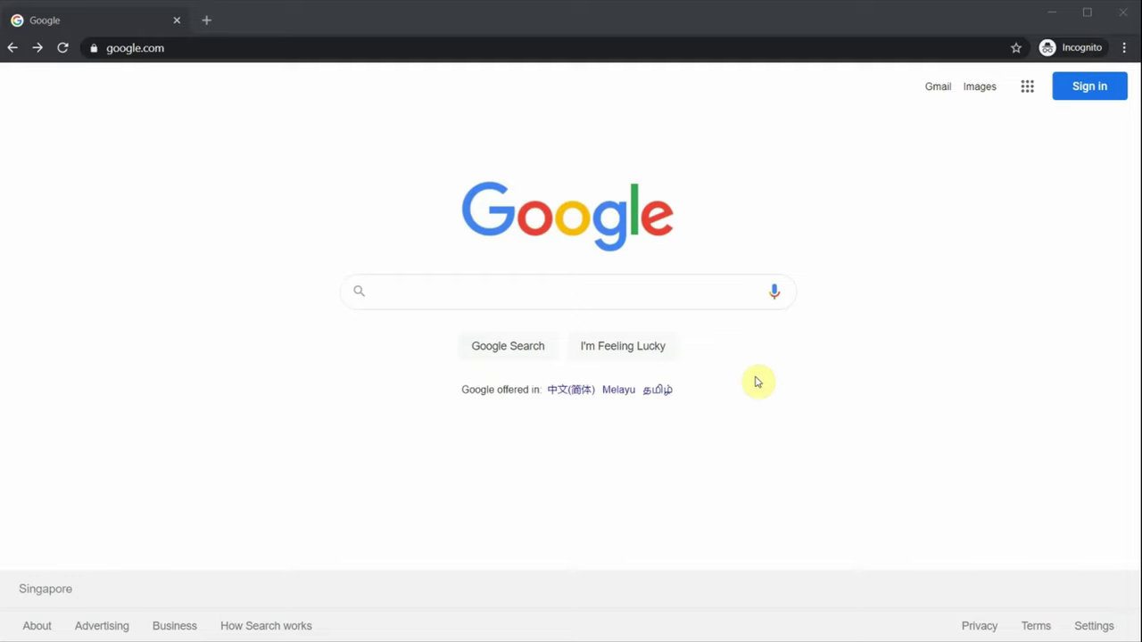
- Search Google for 'interactive brokers' and start an individual account application on the IB site
click(624, 303)
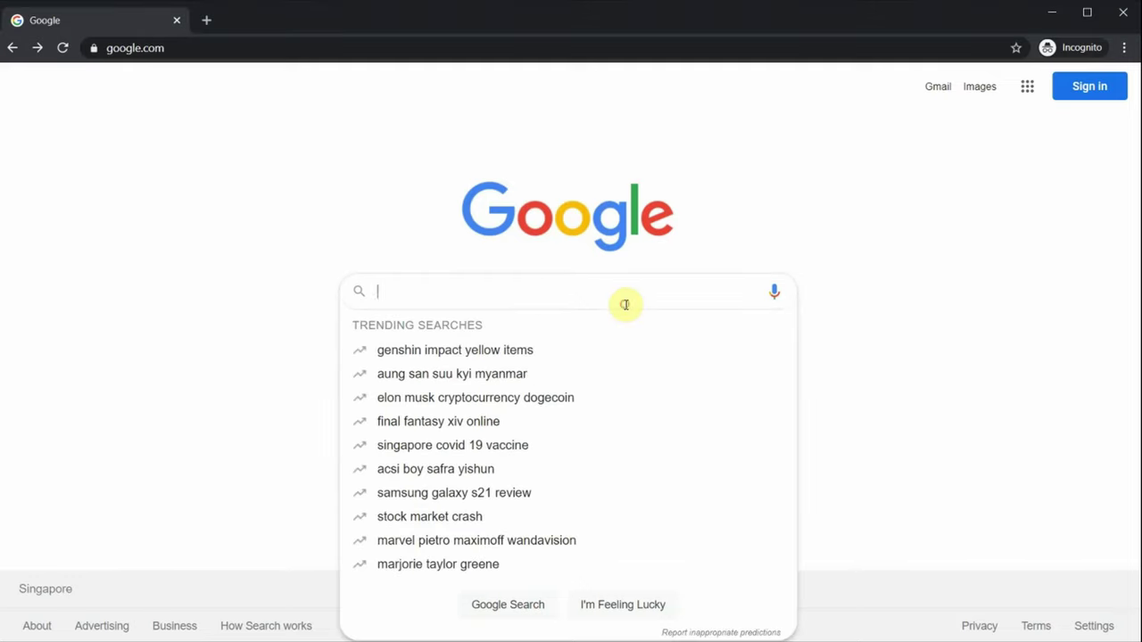
text(interactive brokers)
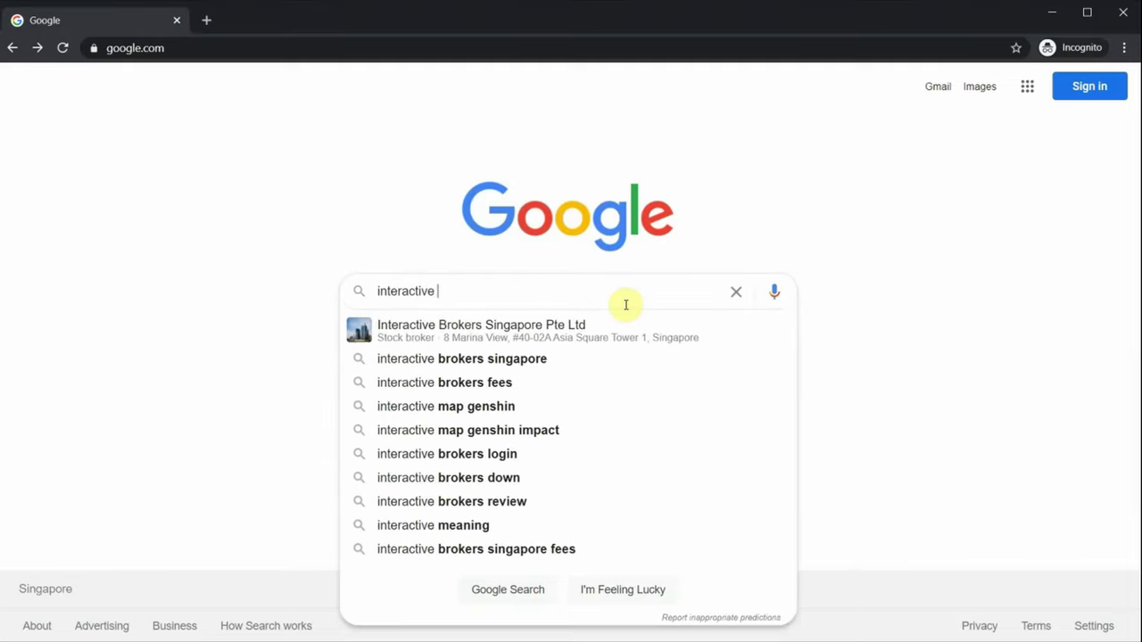
key(Return)
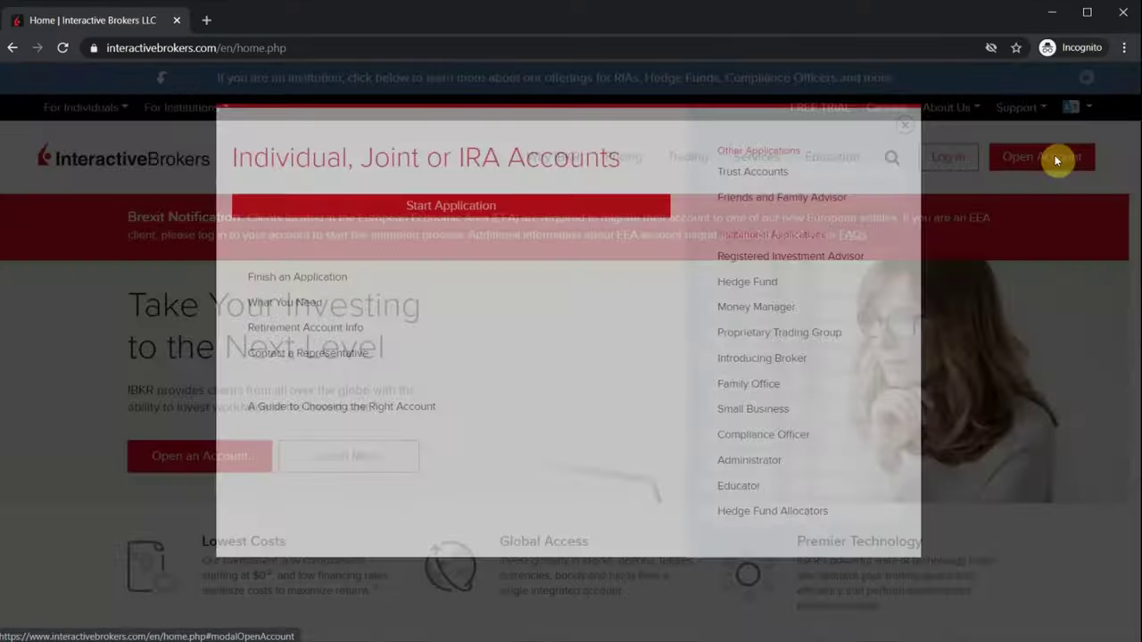
click(477, 230)
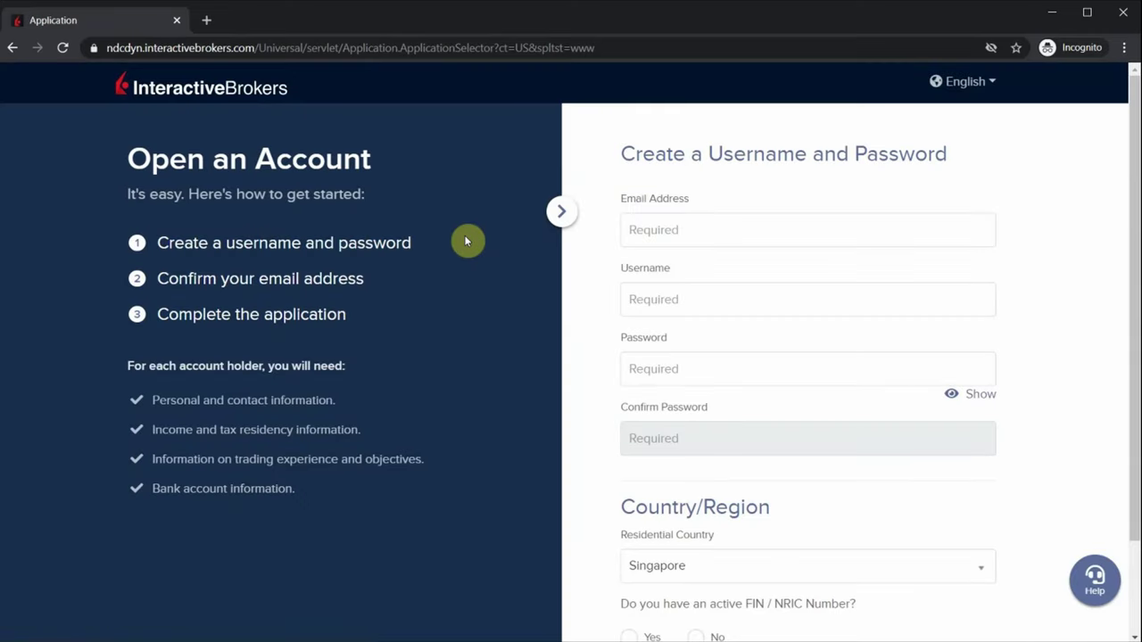
- Scroll down the Interactive Brokers account application form
scroll(765, 286, down, 2)
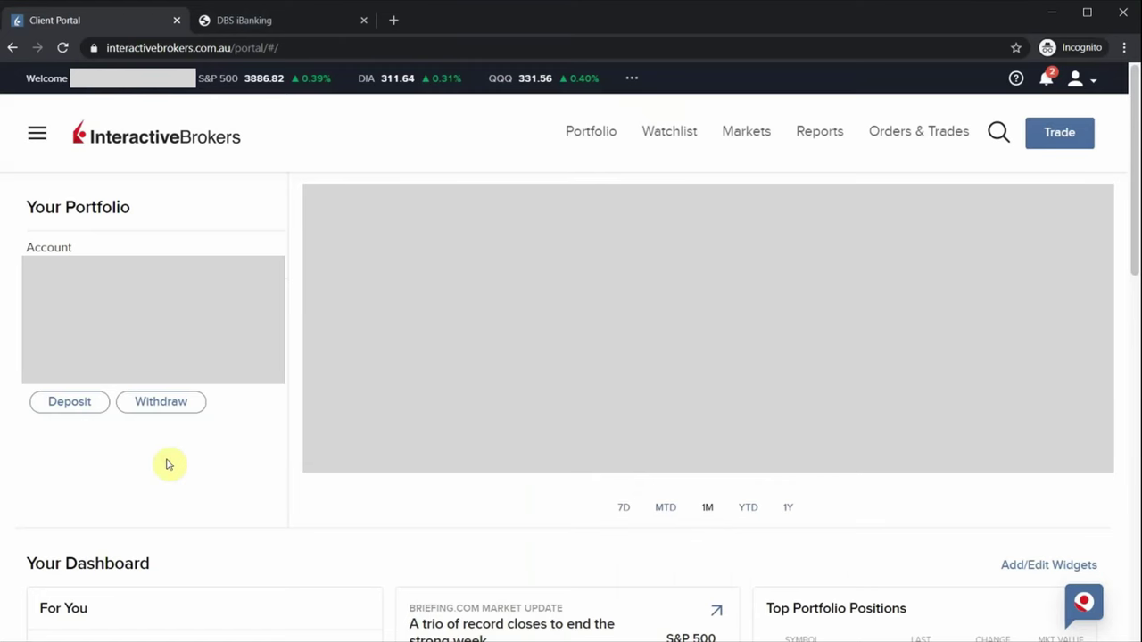
- Go to Transfer & Pay > Transfer Funds and start a new deposit
click(37, 134)
click(77, 337)
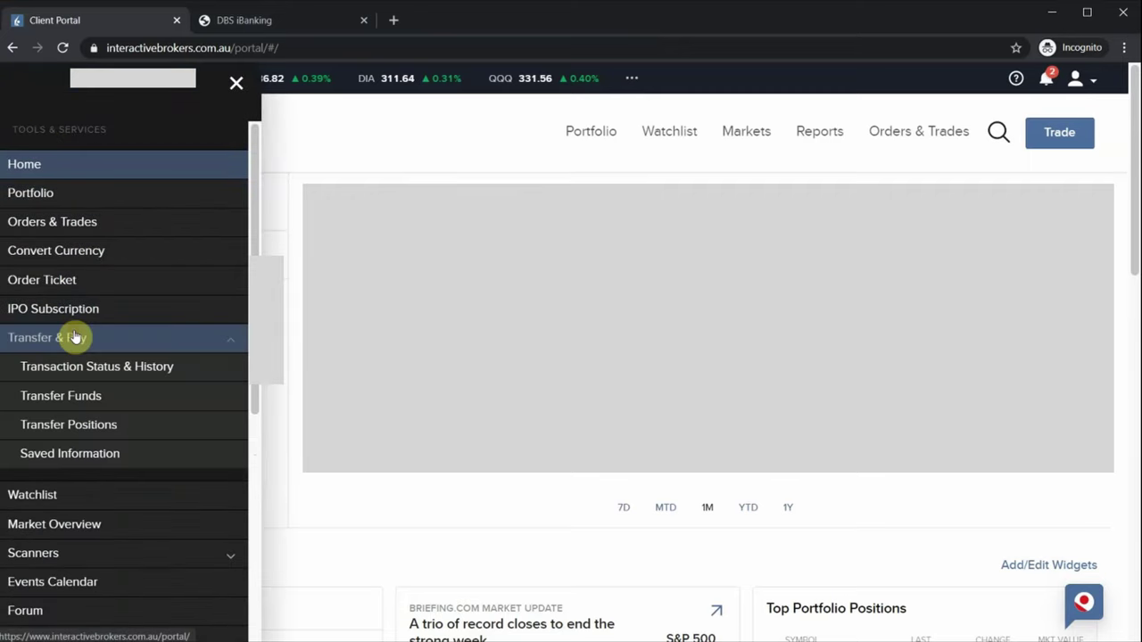
click(86, 398)
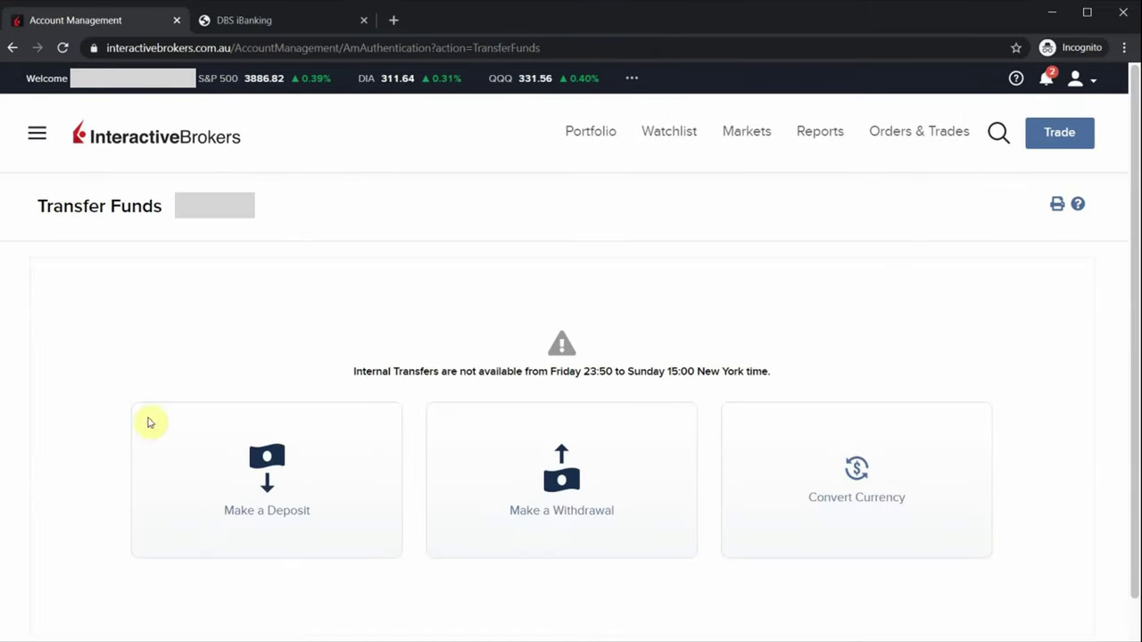
click(260, 480)
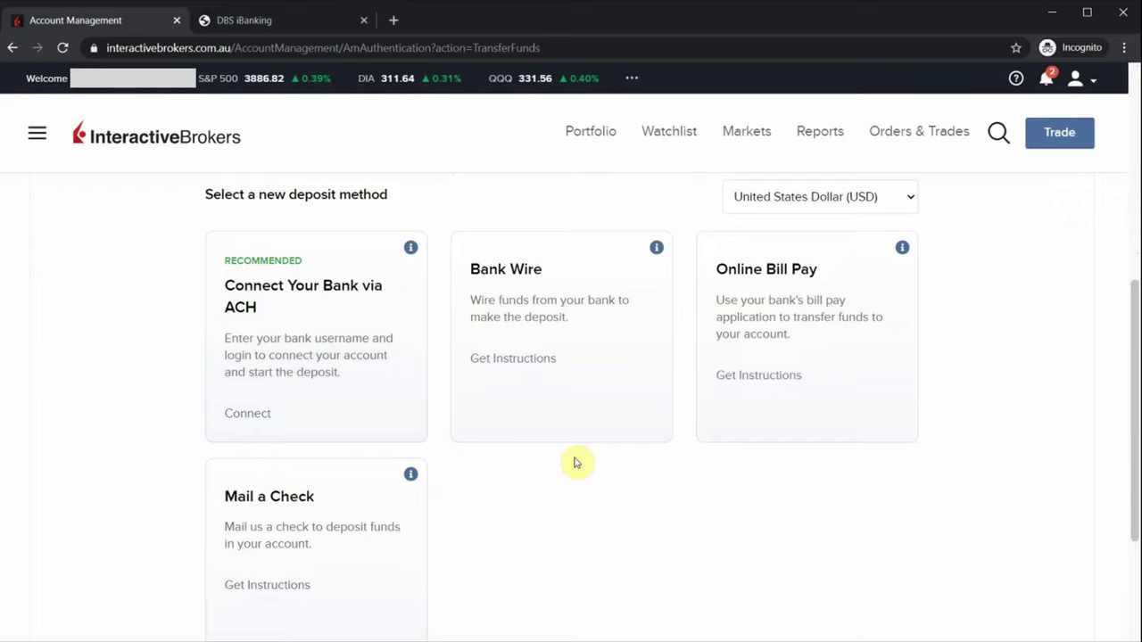
- Set the deposit currency to Singapore Dollar and choose Bank Wire
click(817, 204)
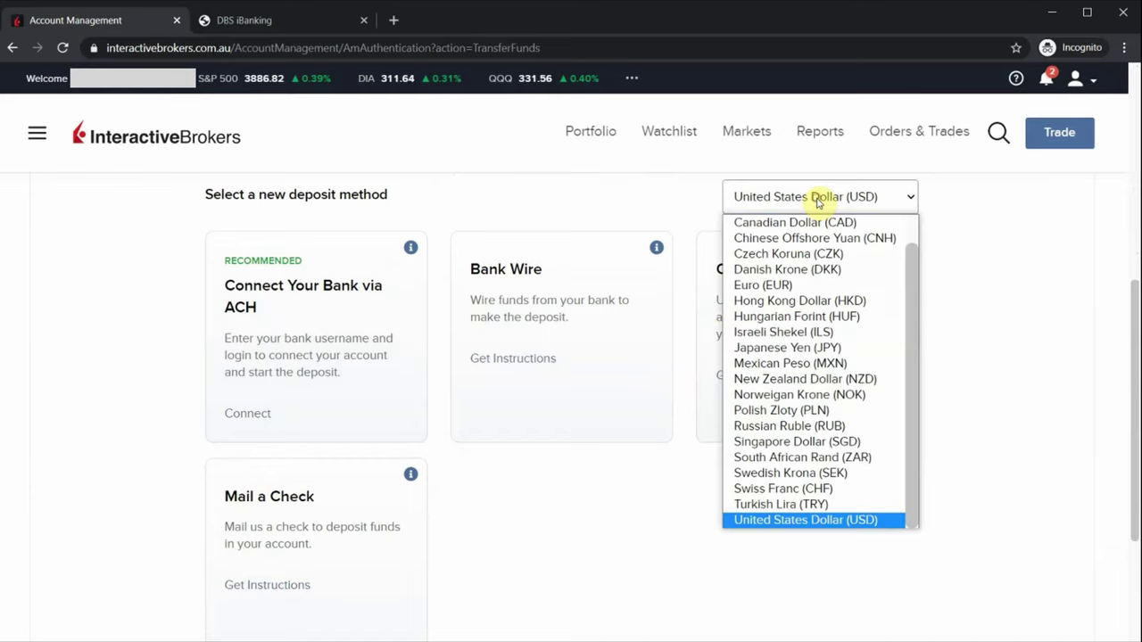
click(798, 442)
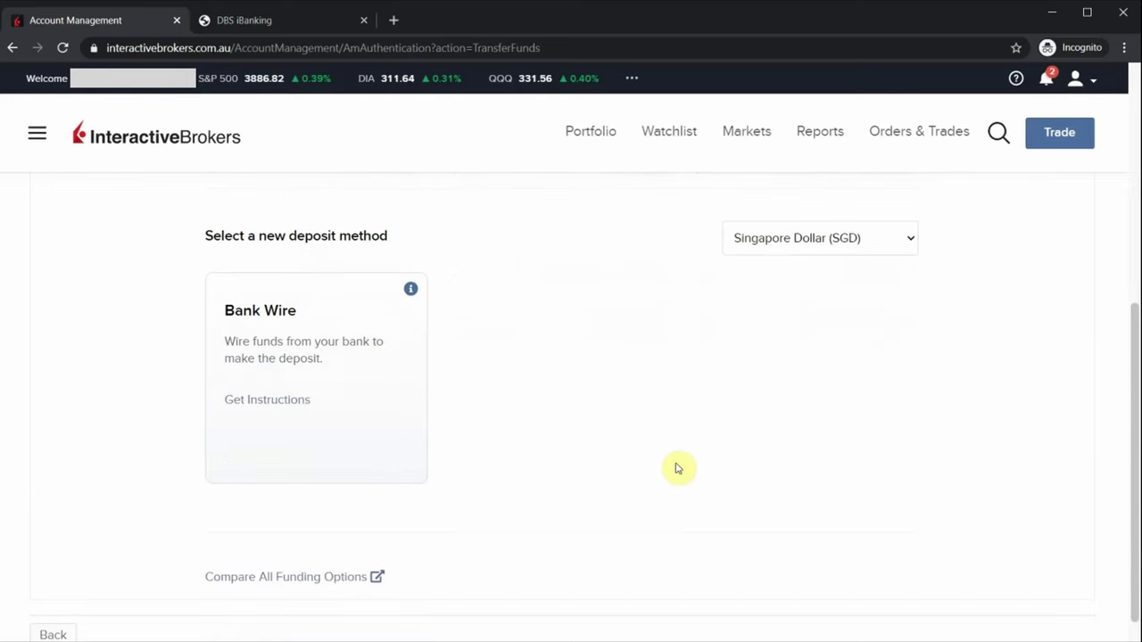
click(253, 337)
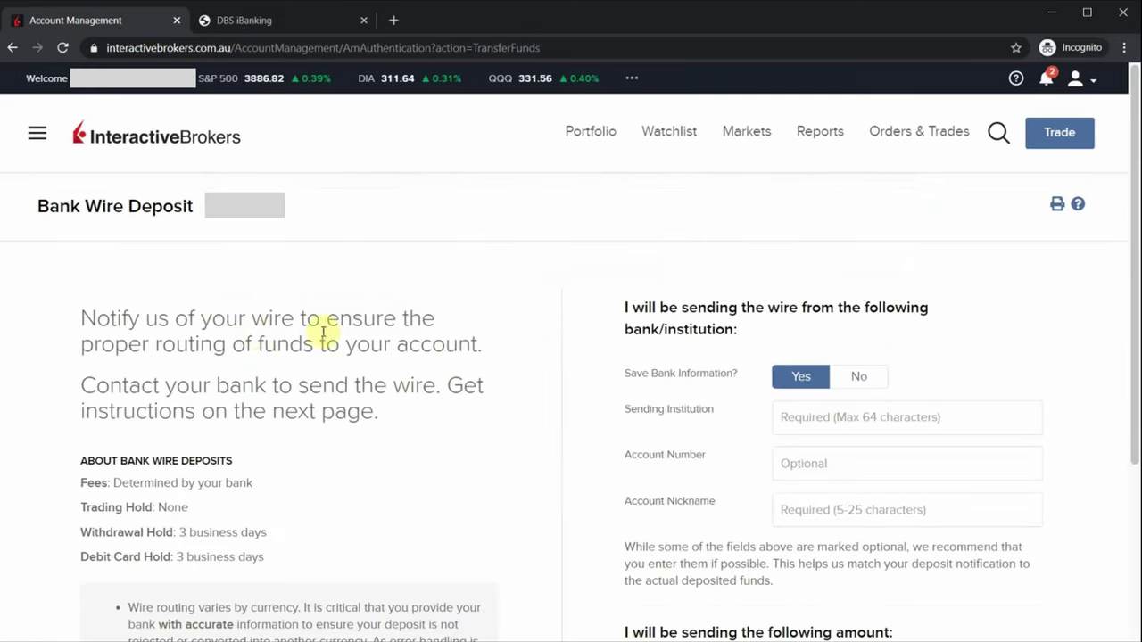
- Enter DBS as the sending bank, the sending account number, and a 3,000 deposit amount
click(832, 426)
text(DBS)
click(804, 463)
text(123456789)
scroll(808, 466, down, 2)
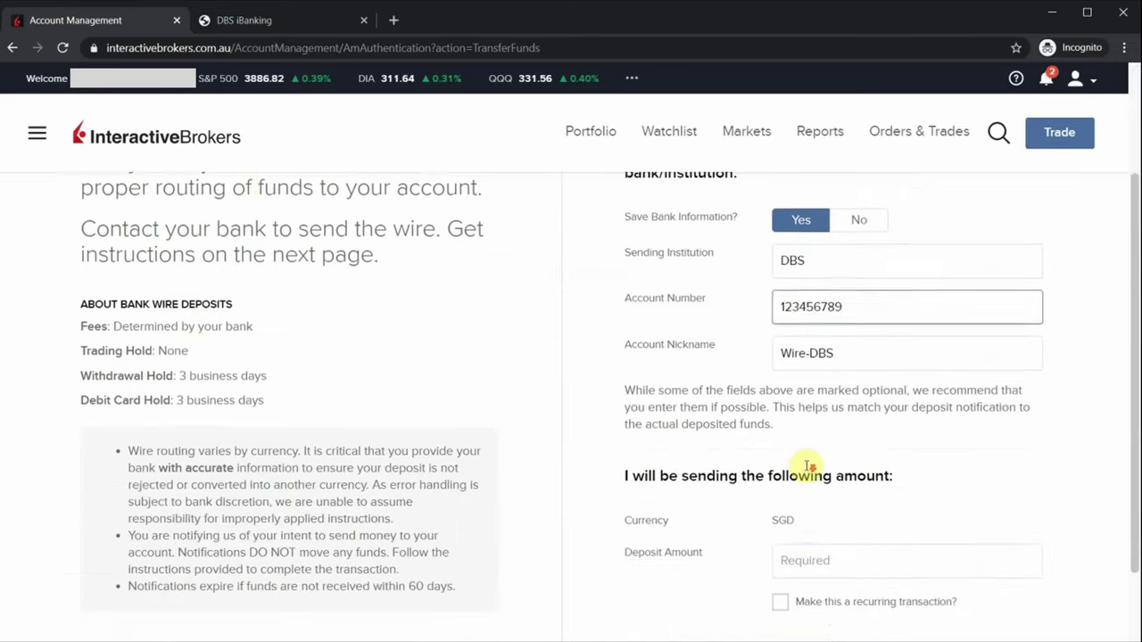
scroll(807, 466, down, 1)
click(806, 461)
text(3,0)
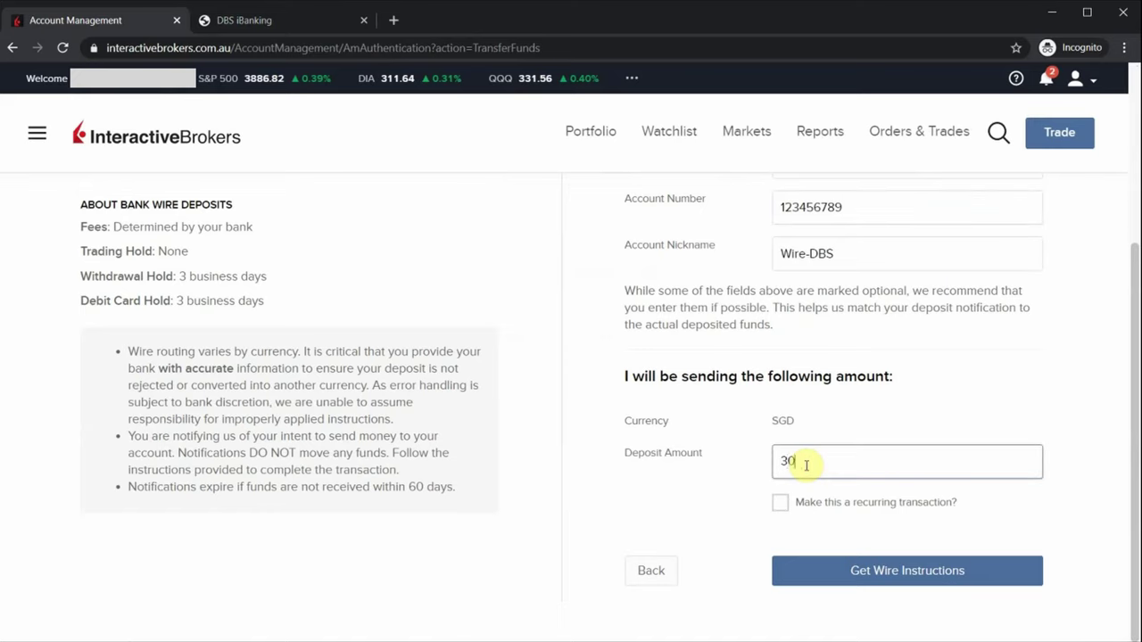
text(00)
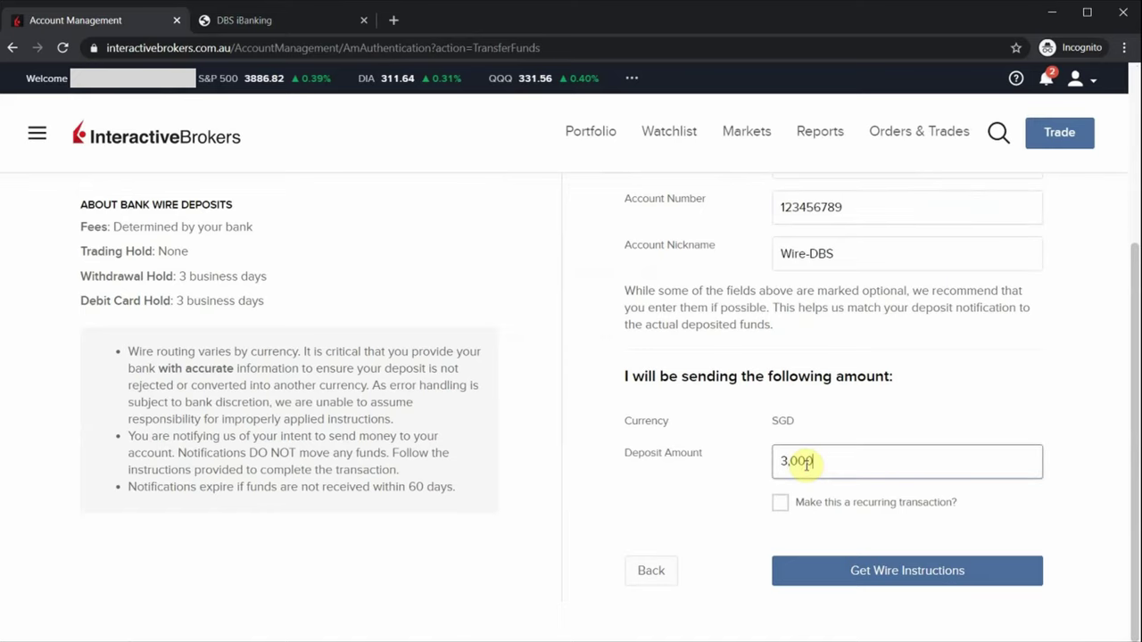
- Generate the SGD 3,000 wire instructions and highlight the payment reference details
click(867, 571)
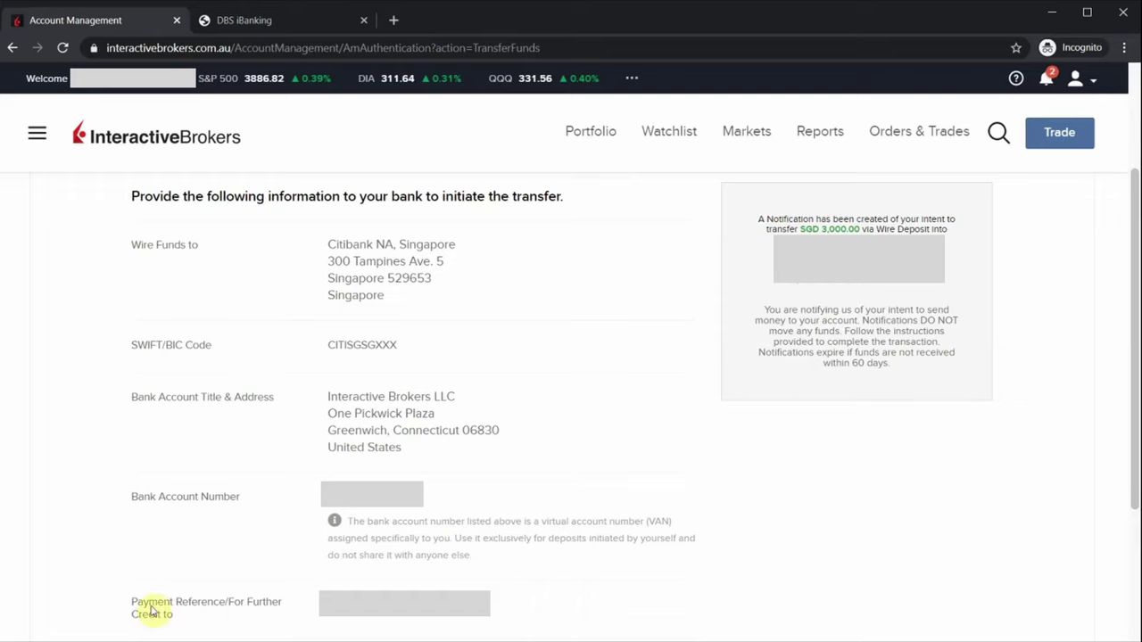
drag(132, 604, 381, 623)
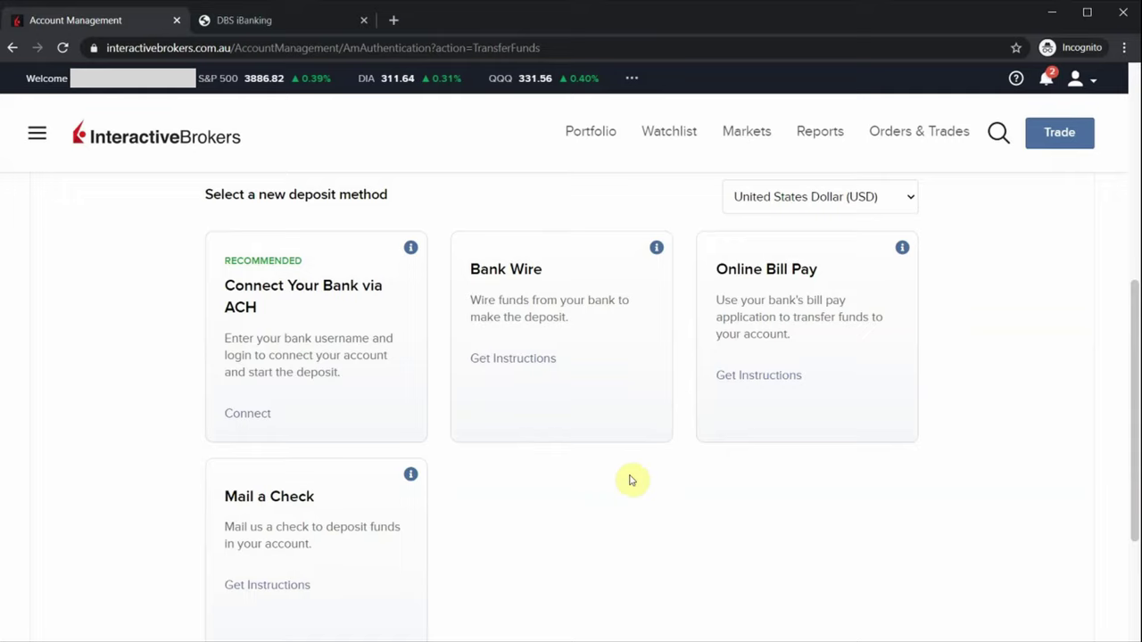
- Fill a USD bank wire deposit from DBS with the sending account number, then switch to DBS iBanking
click(550, 351)
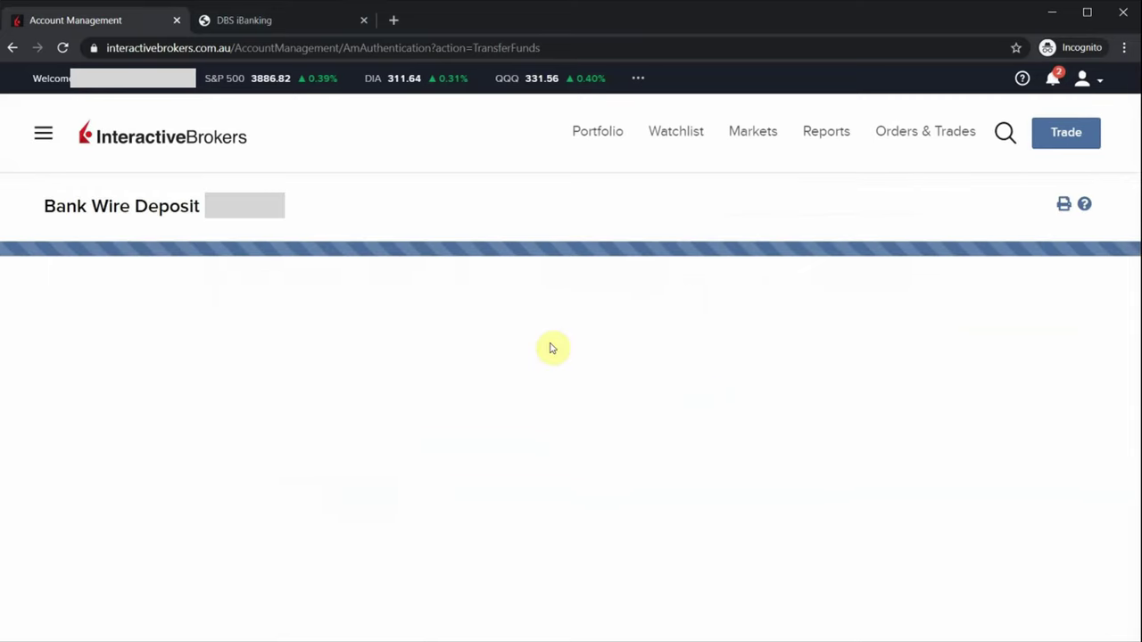
click(829, 420)
text(DBS)
key(Tab)
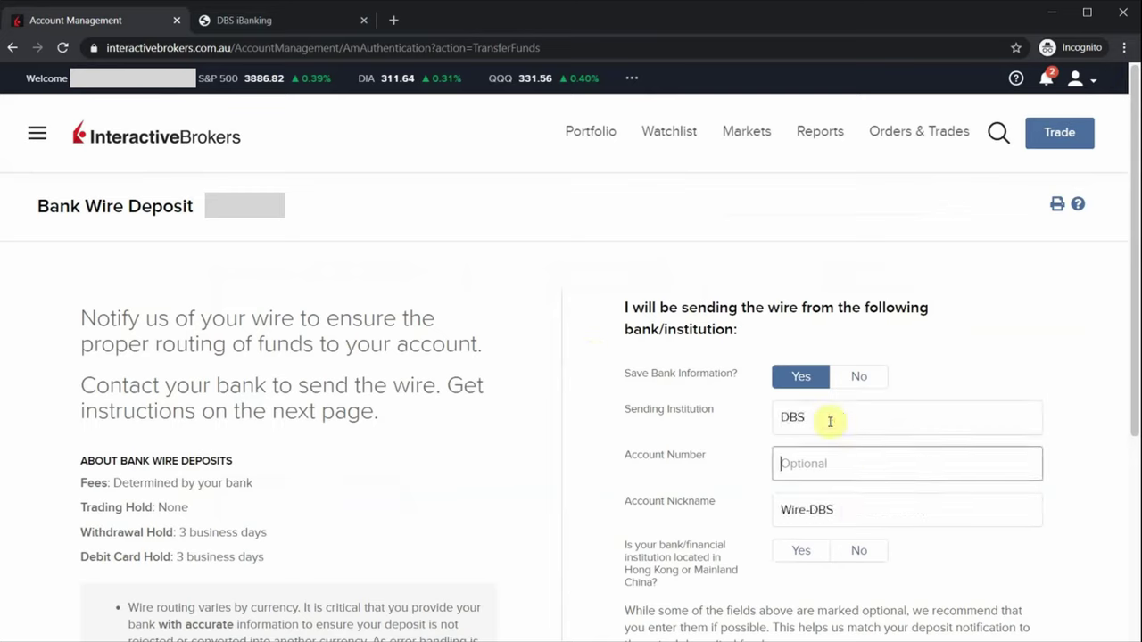
text(123456789)
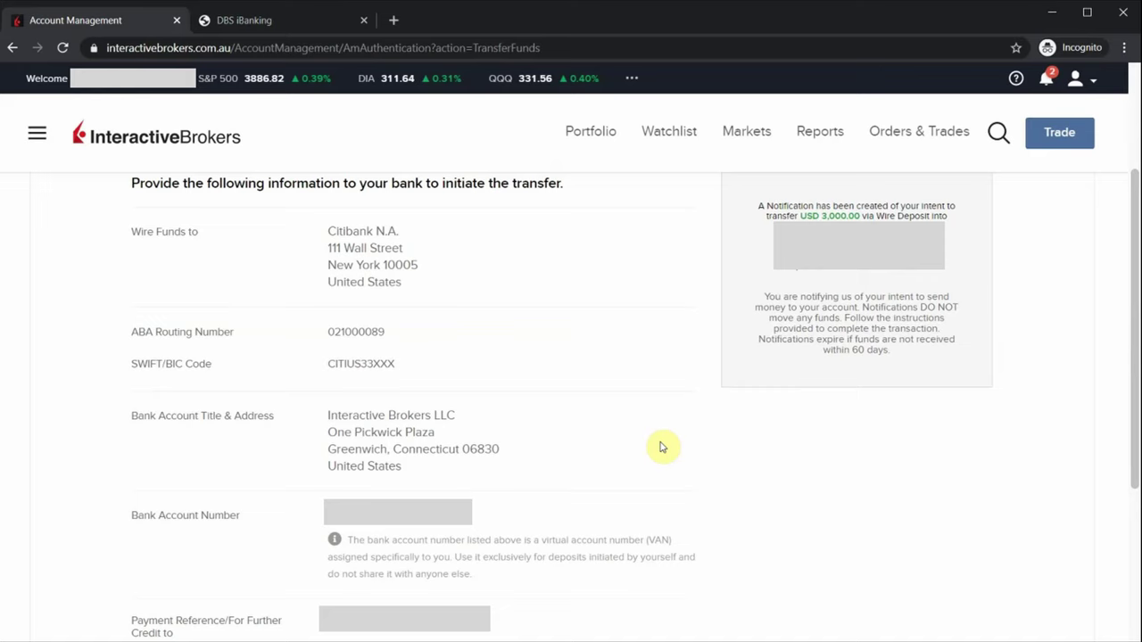
key(ctrl+Tab)
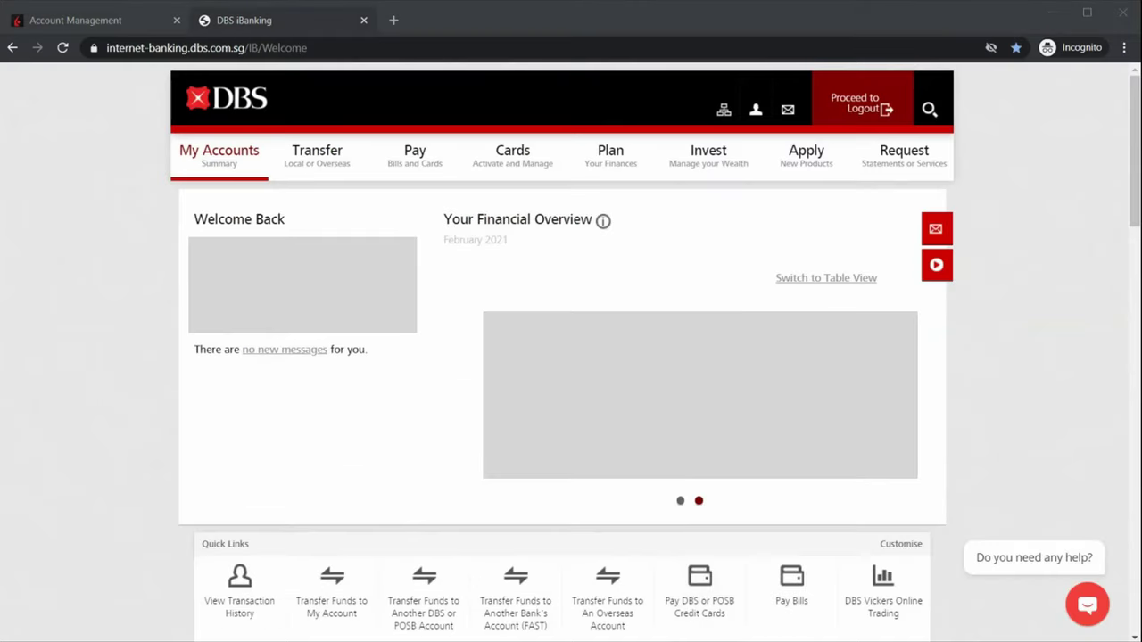
- Open DBS overseas transfers and start adding a new recipient
mouse_move(313, 158)
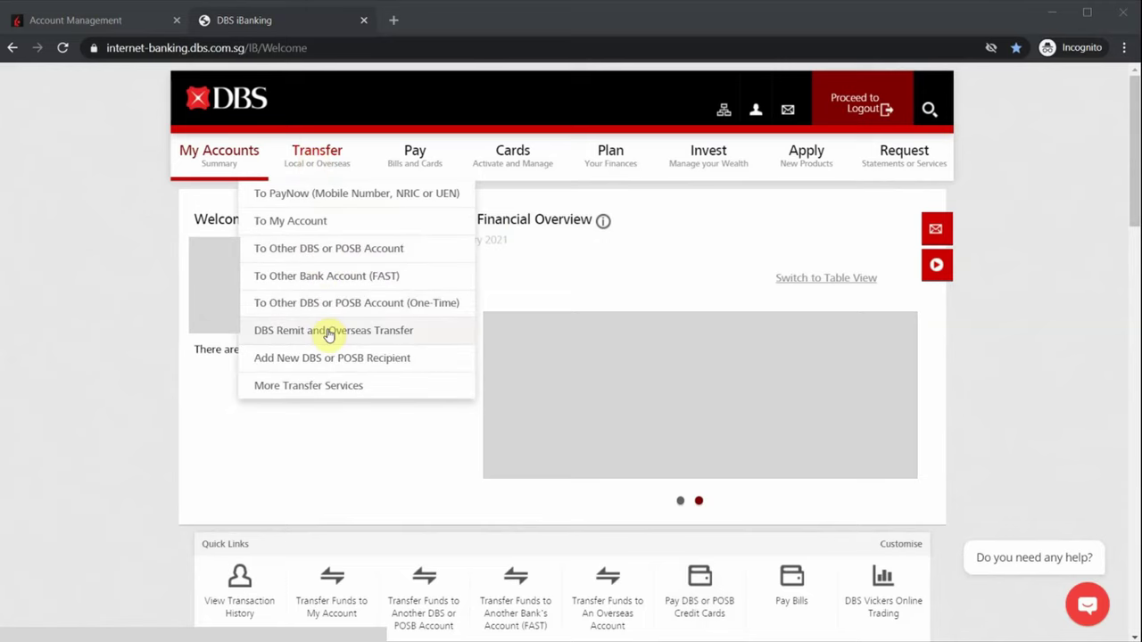
click(329, 334)
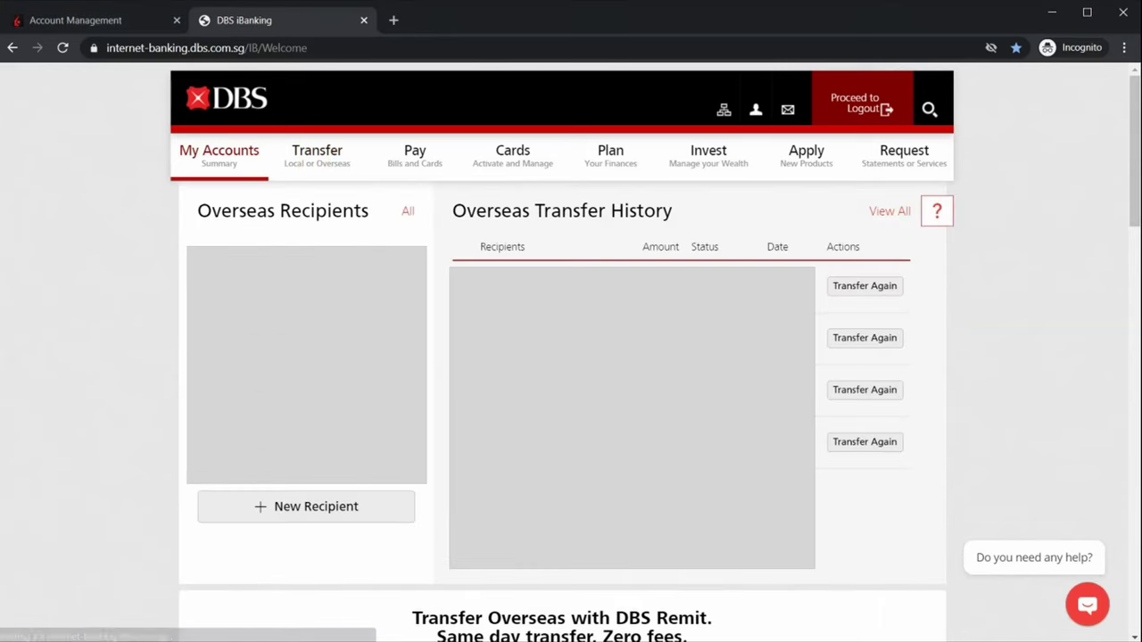
click(314, 507)
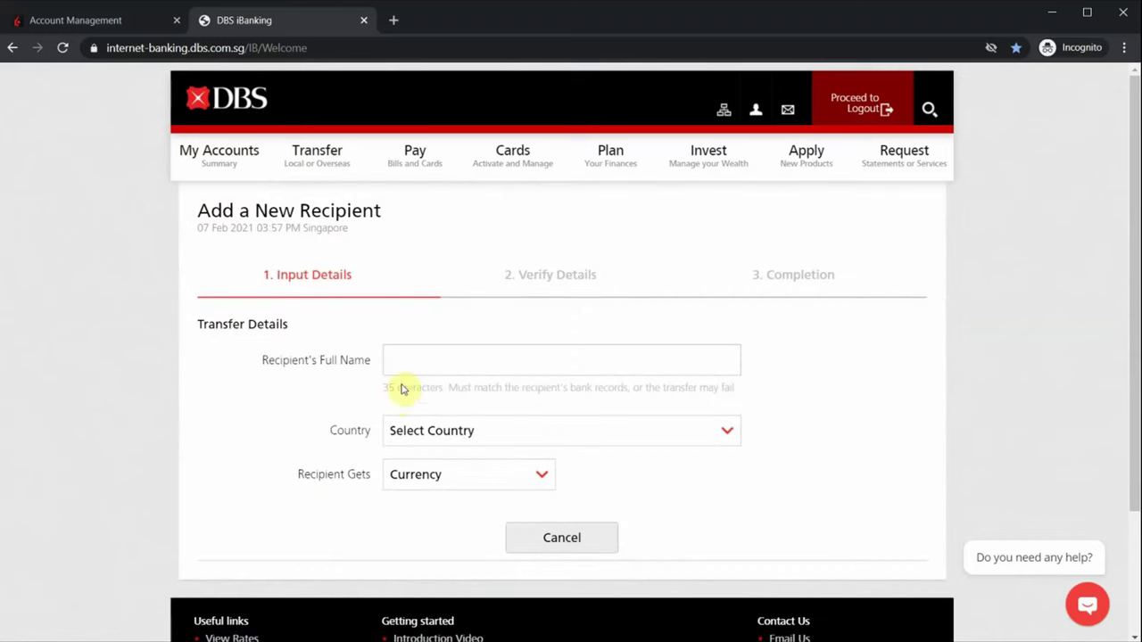
- Paste Interactive Brokers LLC as recipient name, select Citibank US, and return to the IB tab
click(425, 362)
text(Interactive Brokers LLC)
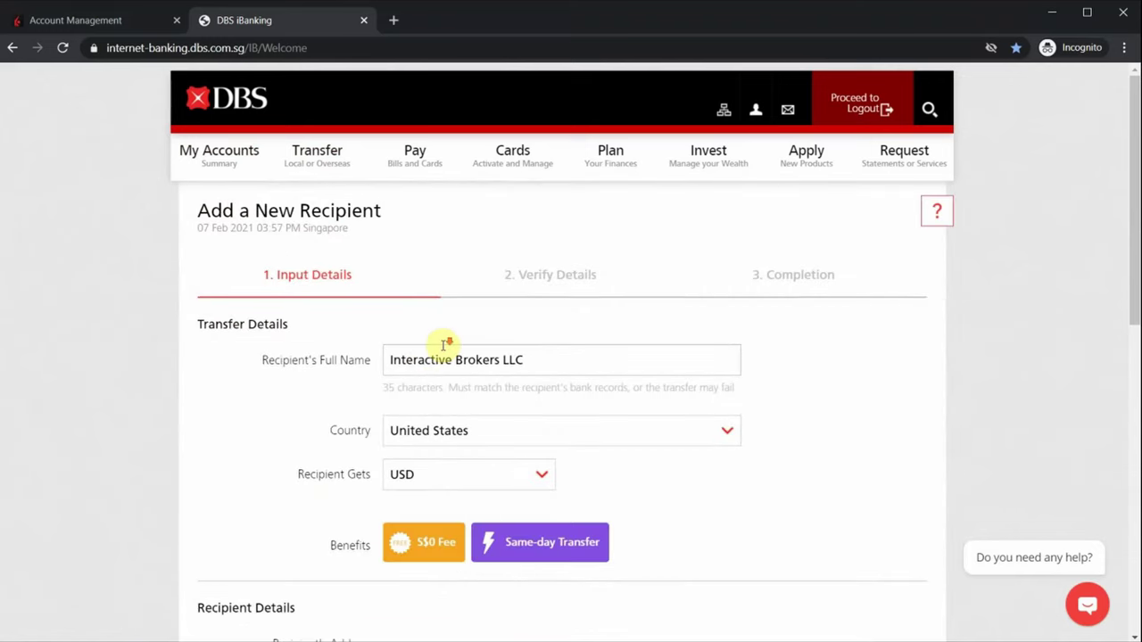
scroll(443, 348, down, 5)
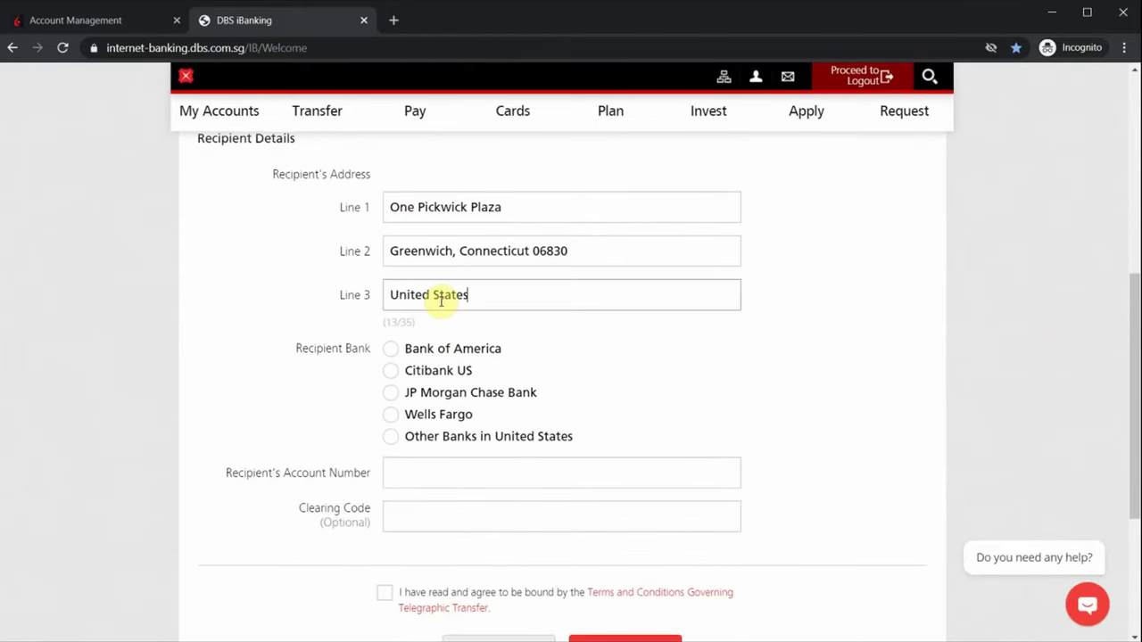
click(396, 375)
click(390, 354)
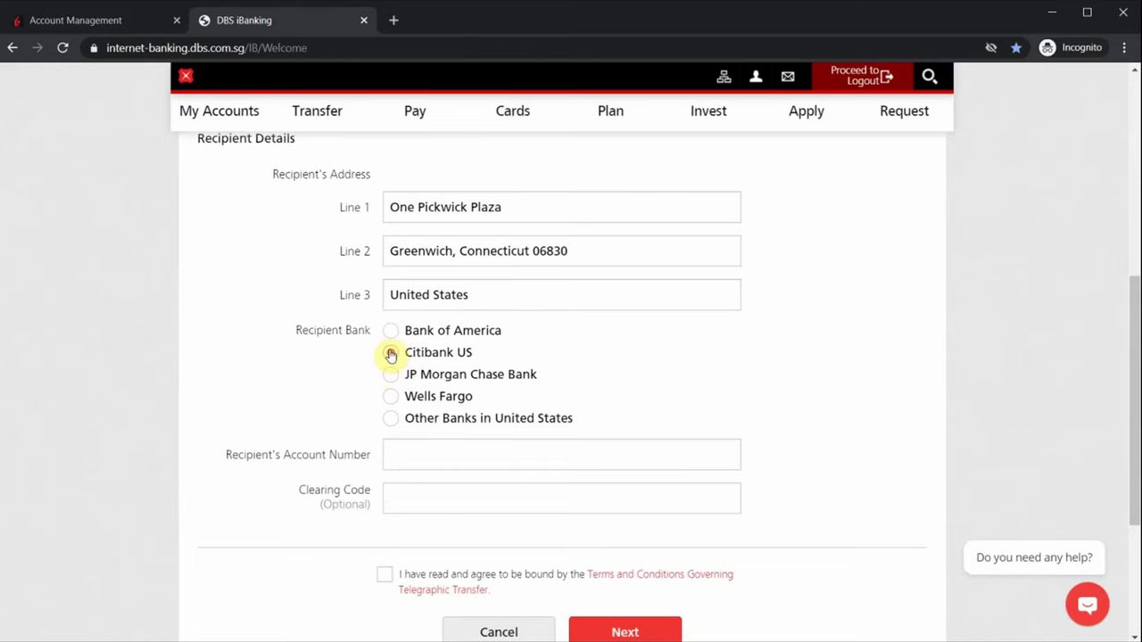
key(ctrl+shift+Tab)
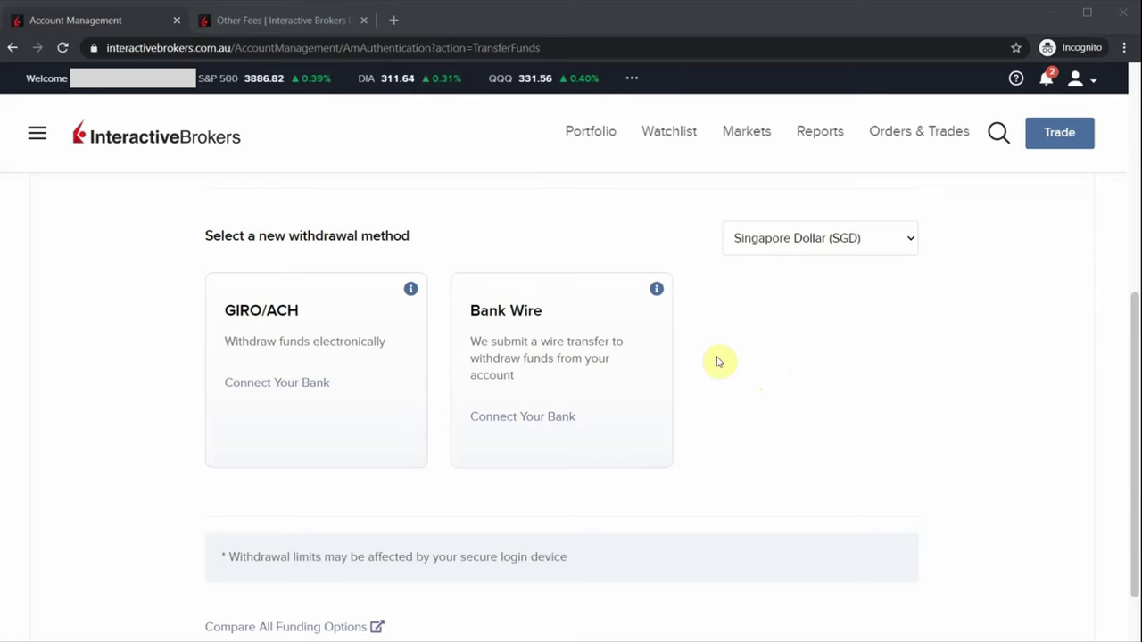
- Choose Bank Wire withdrawal, nickname it DBS, and have funds deposited into a bank
click(571, 356)
click(792, 389)
text(DBS)
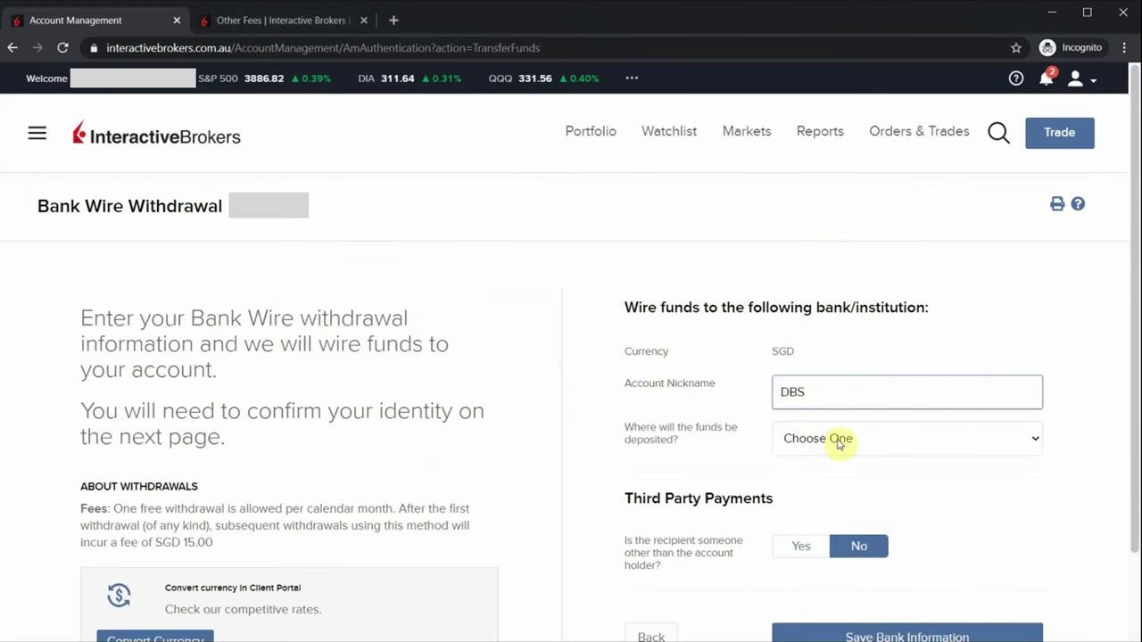
click(838, 443)
click(829, 476)
scroll(856, 509, down, 1)
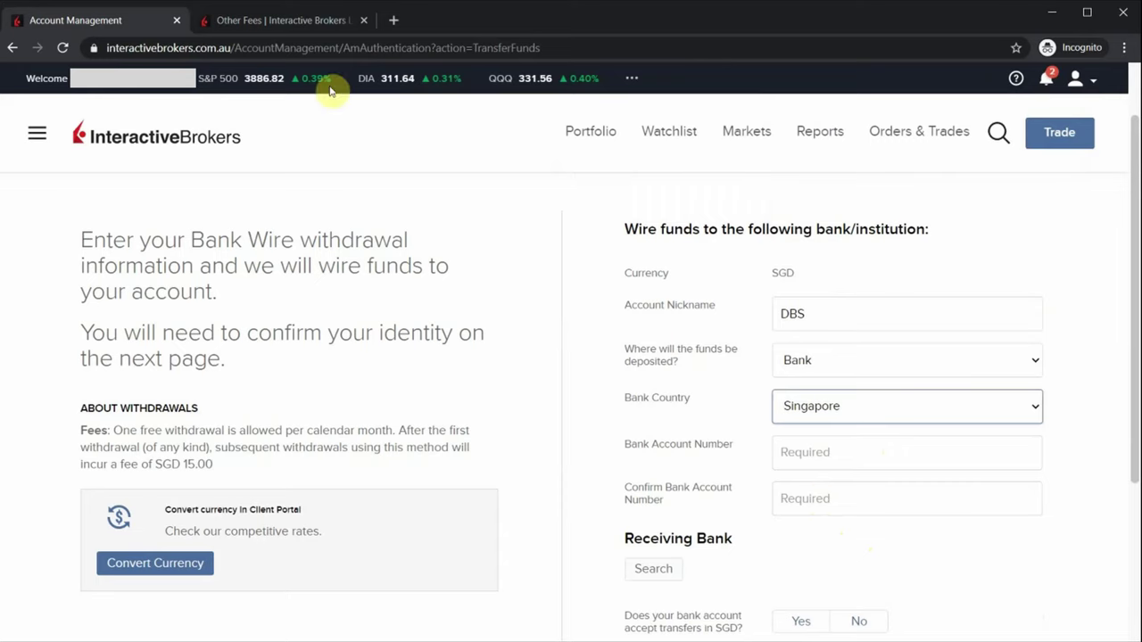
- Switch to the Other Fees tab to check the withdrawal fees
click(297, 20)
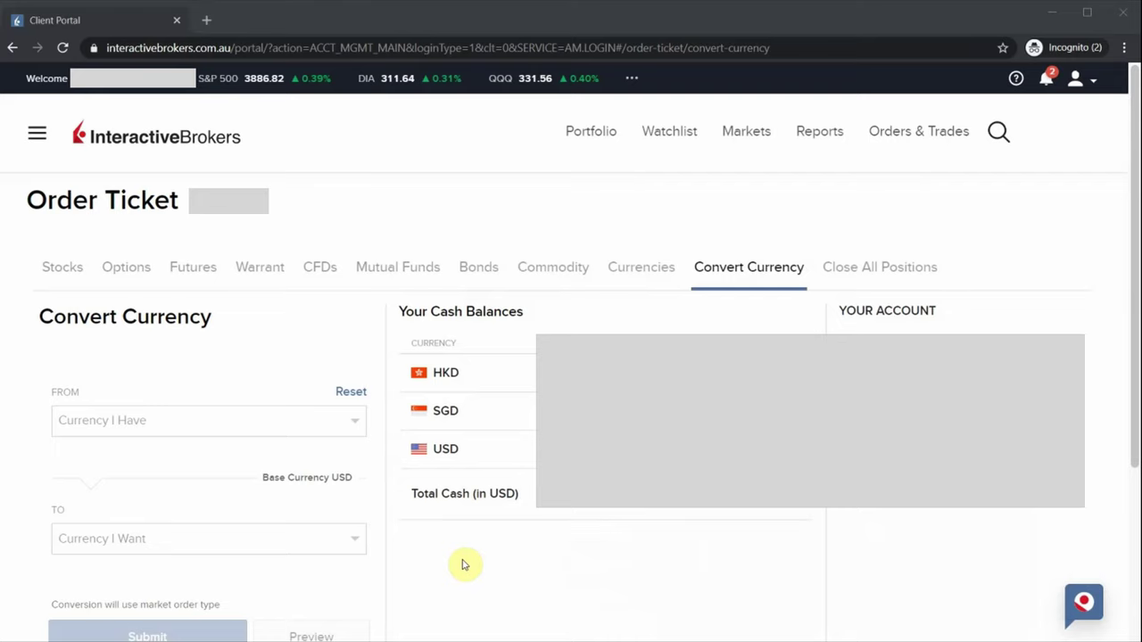
- Open the currency conversion ticket and set it to convert SGD into USD
click(36, 133)
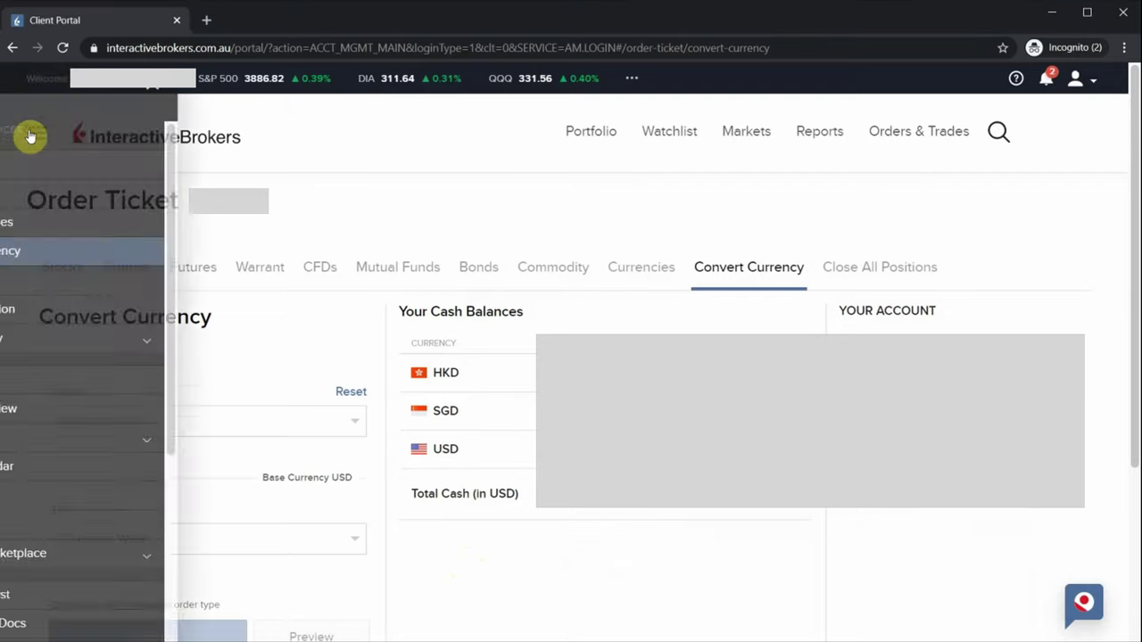
click(56, 252)
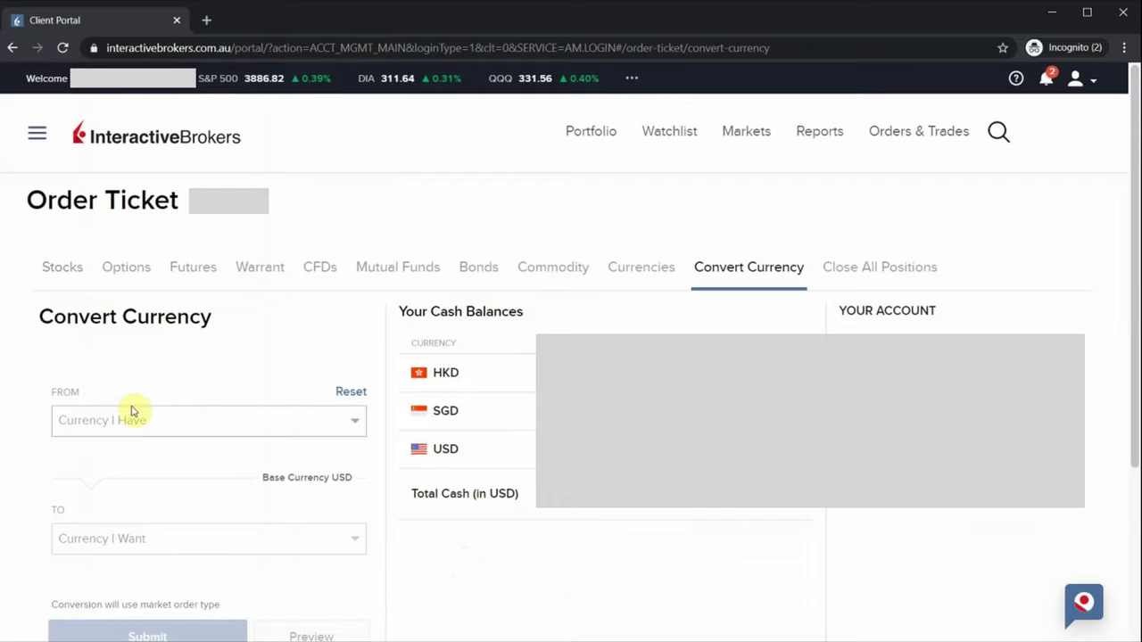
click(130, 412)
click(122, 470)
click(122, 538)
click(129, 381)
- Enter 1000 SGD, highlight the 1 SGD = 0.7493 USD rate, then bring up DBS's exchange rates
click(118, 409)
text(1000)
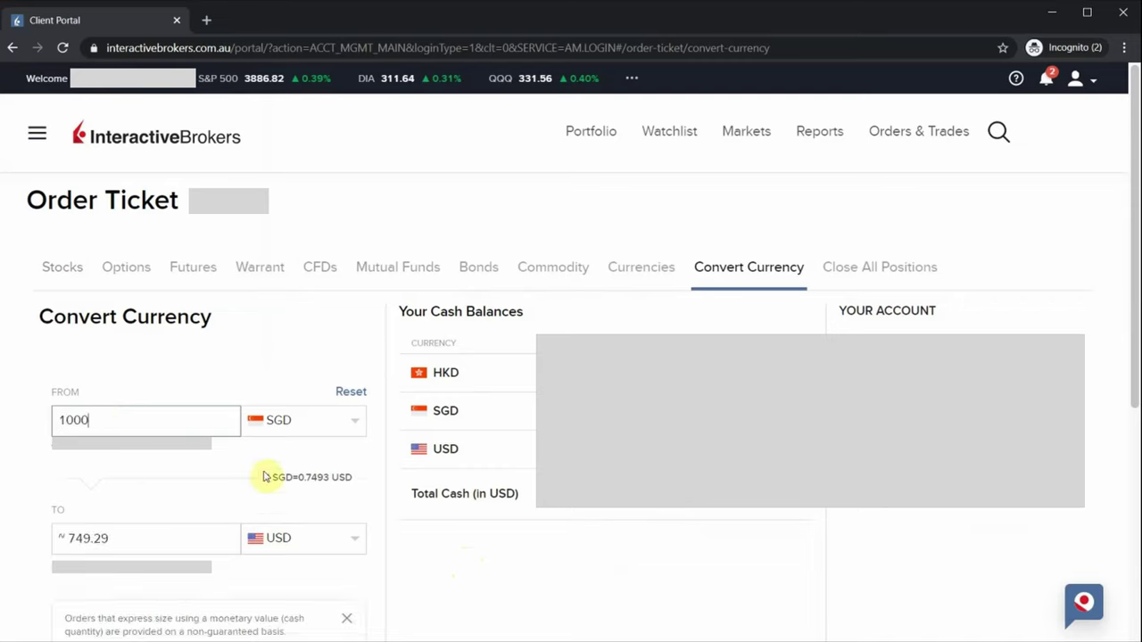
drag(264, 477, 348, 478)
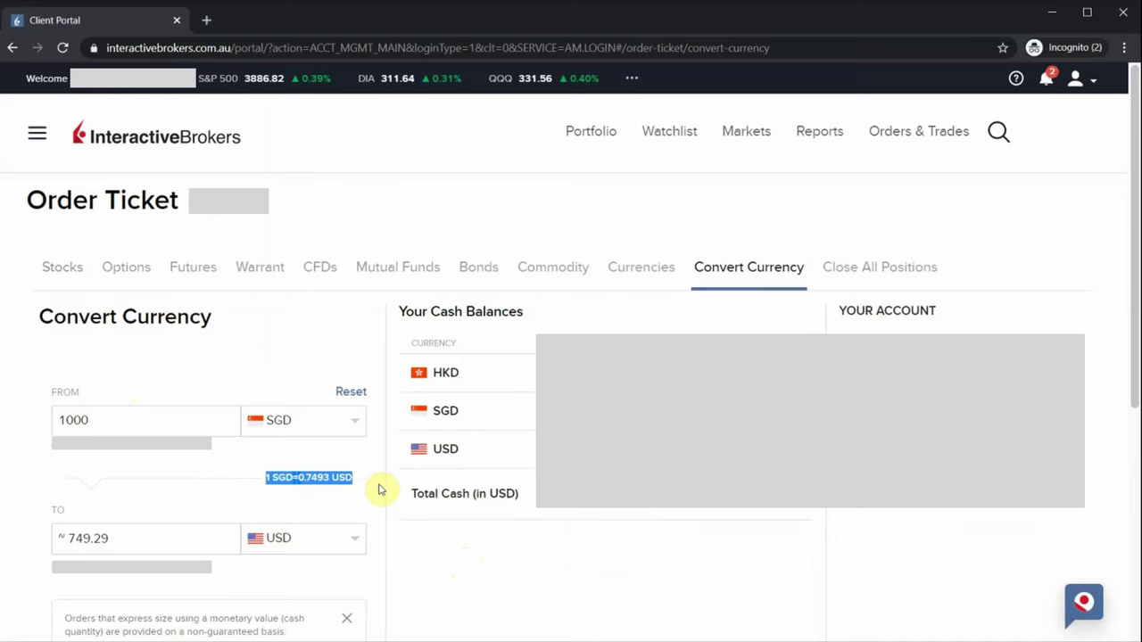
key(alt+Tab)
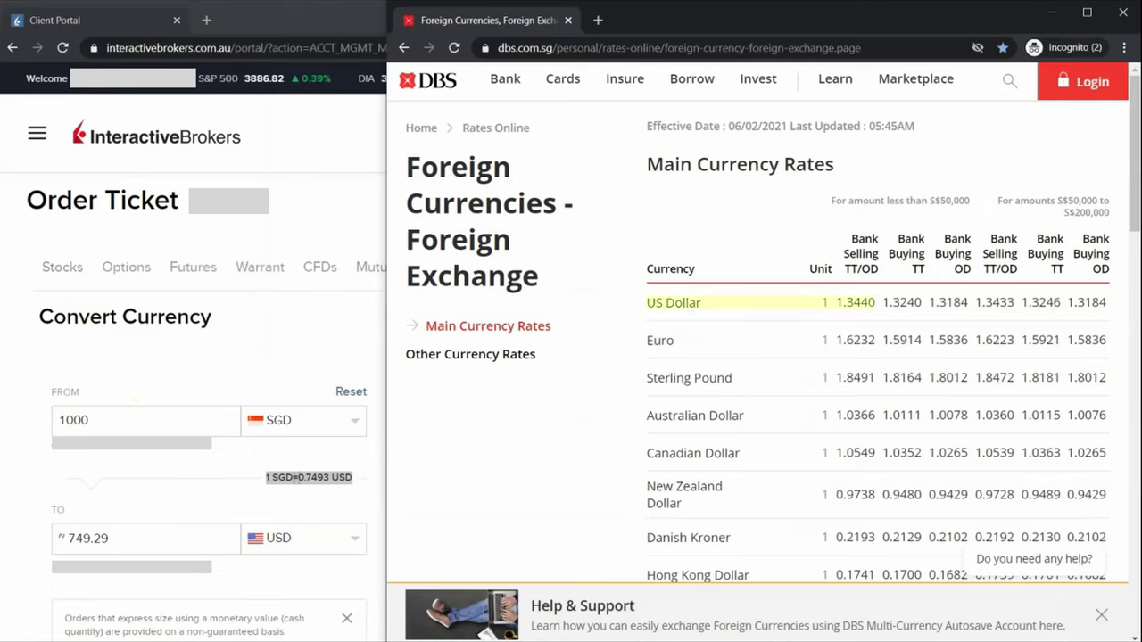
- Divide 1 by DBS's 1.344 USD selling rate in Calculator, getting about 0.7440
key(XF86Calculator)
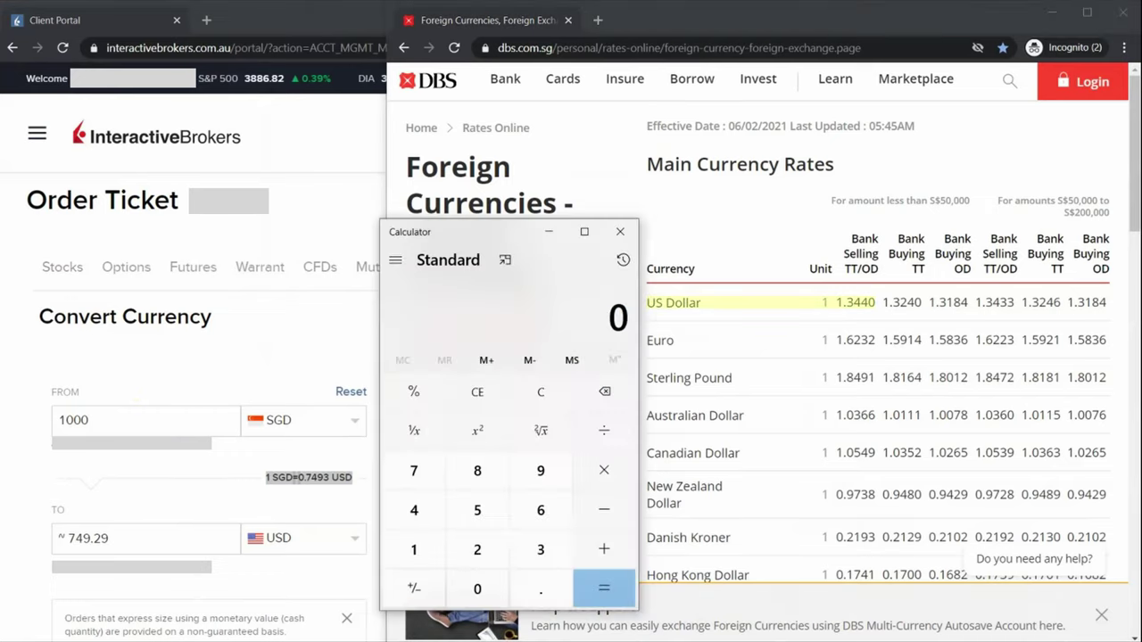
click(407, 547)
click(604, 430)
click(418, 547)
click(534, 589)
click(539, 550)
click(414, 510)
click(414, 510)
click(621, 597)
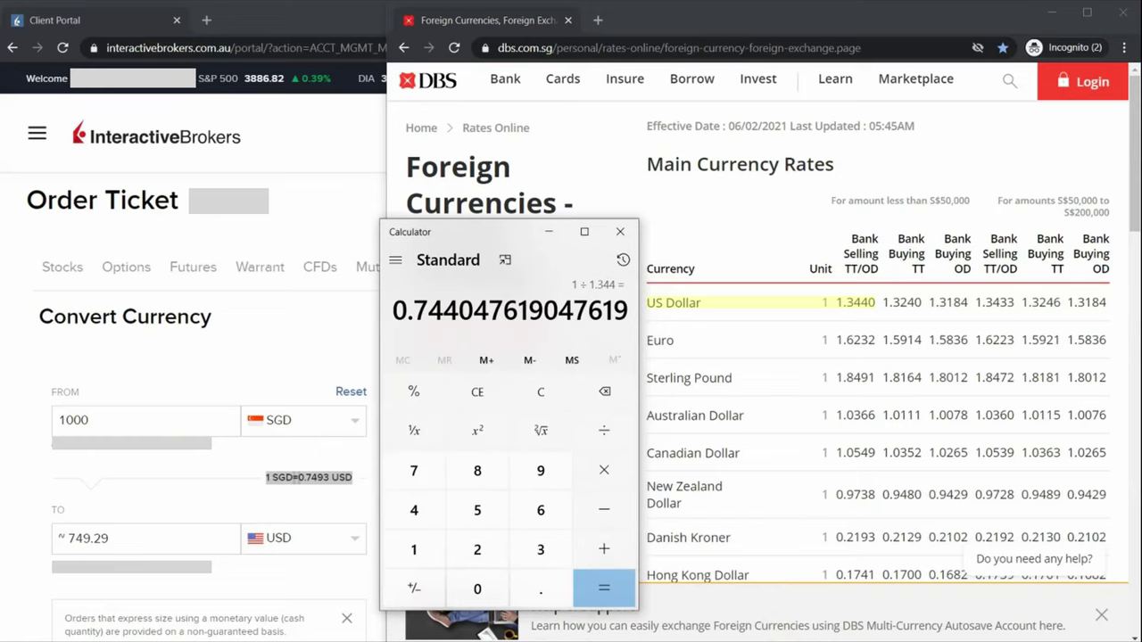
scroll(276, 558, down, 3)
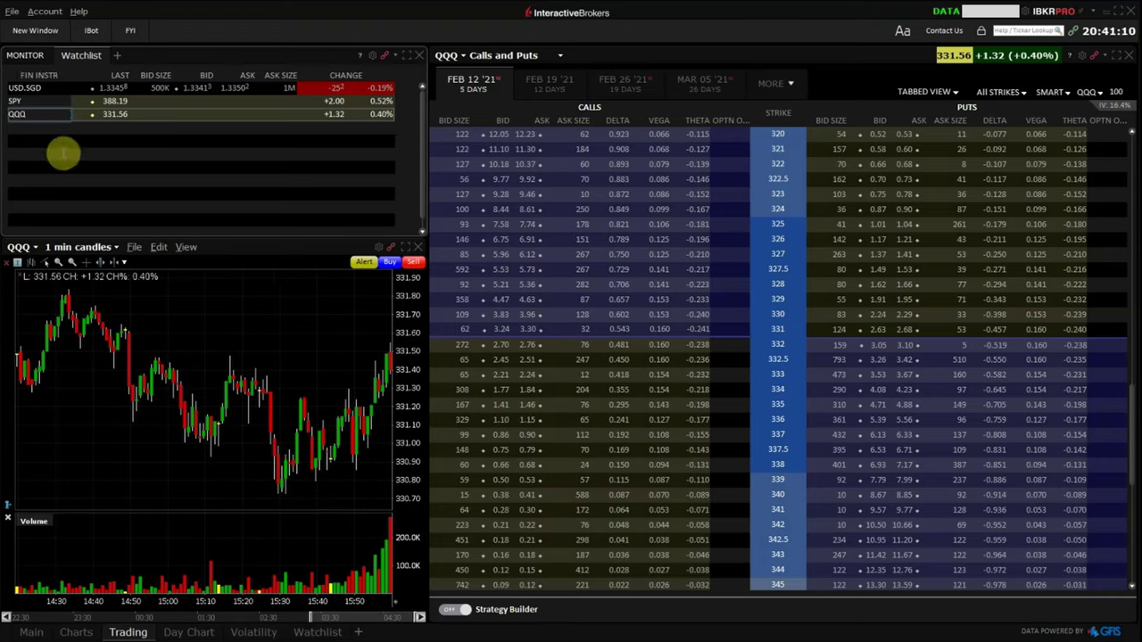
- Add Walt Disney (DIS) NYSE stock to the empty watchlist row
click(28, 130)
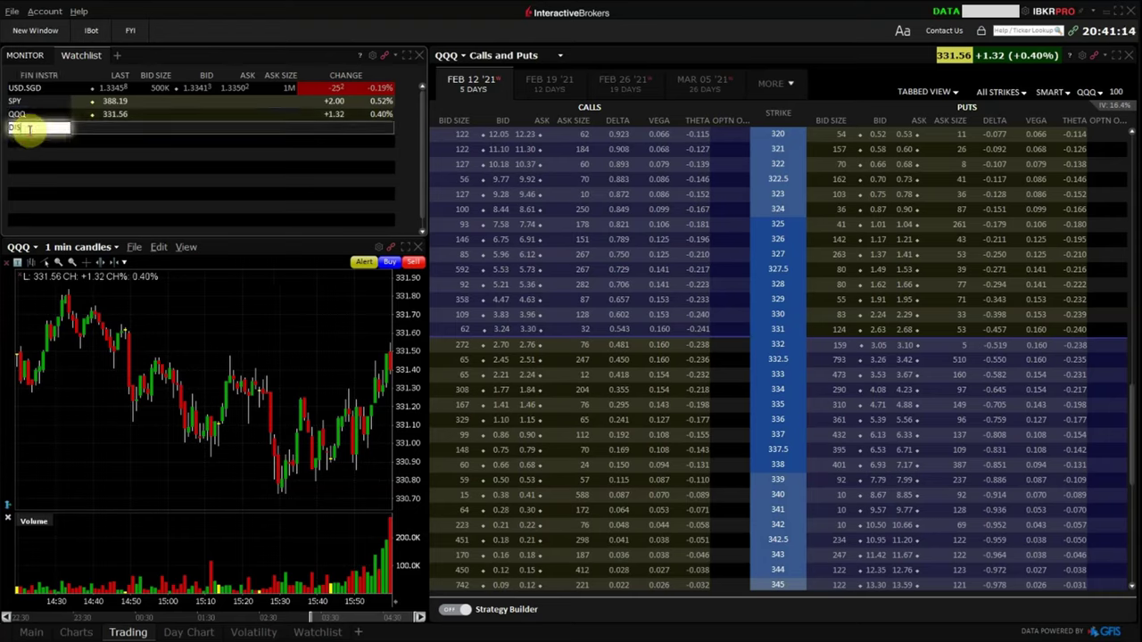
key(Escape)
text(DIS)
key(Return)
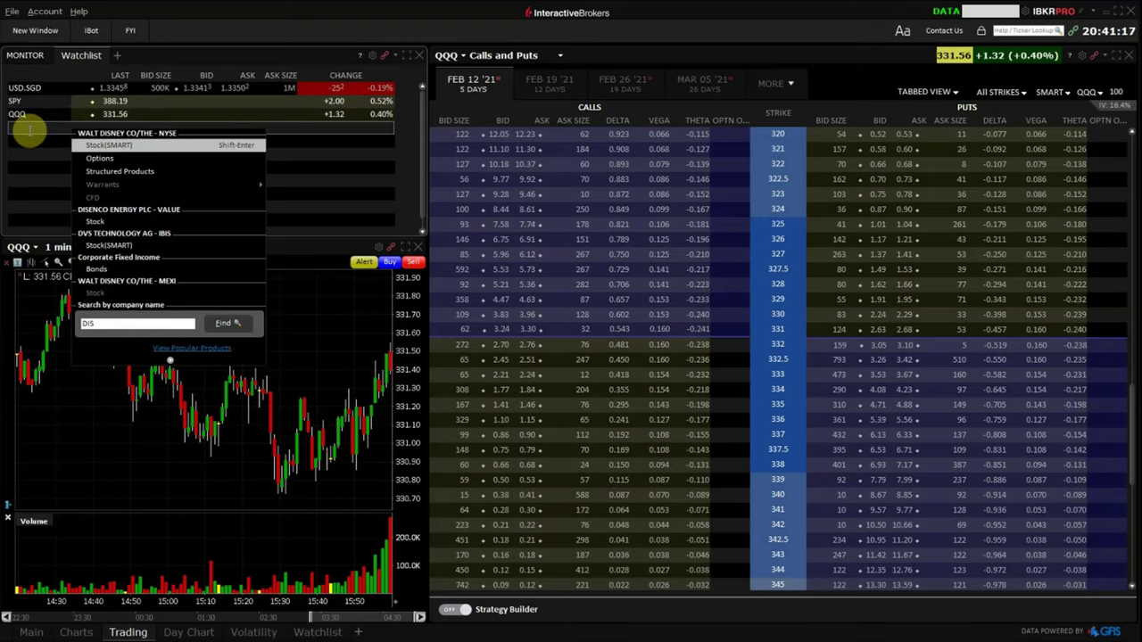
click(143, 148)
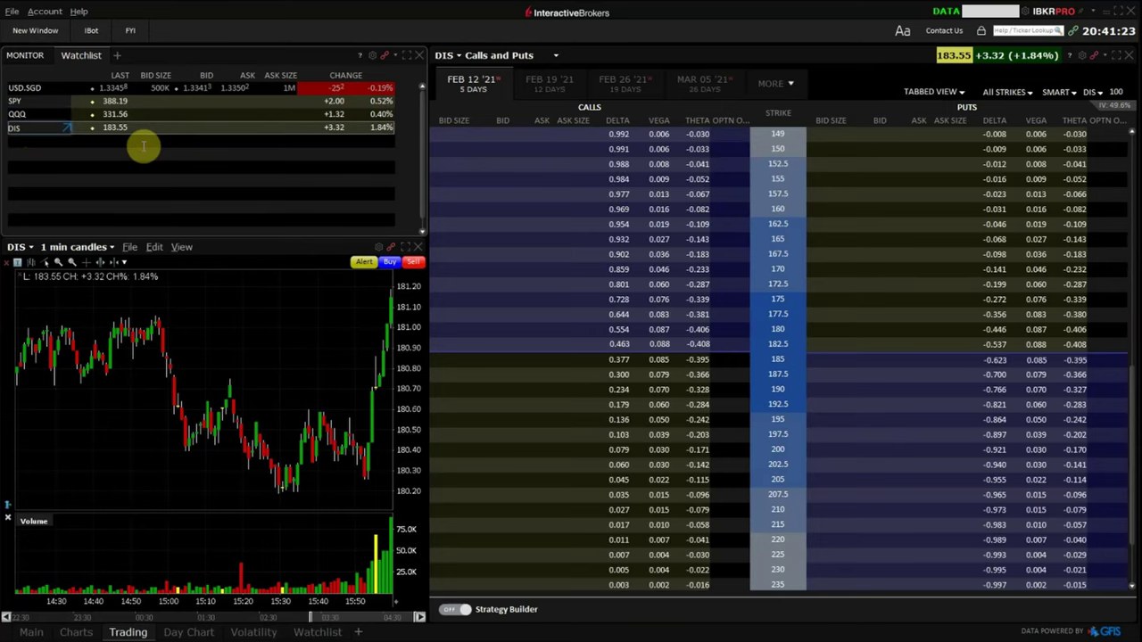
- Open an Order Entry ticket for DIS from its Trade menu
right_click(36, 132)
mouse_move(108, 255)
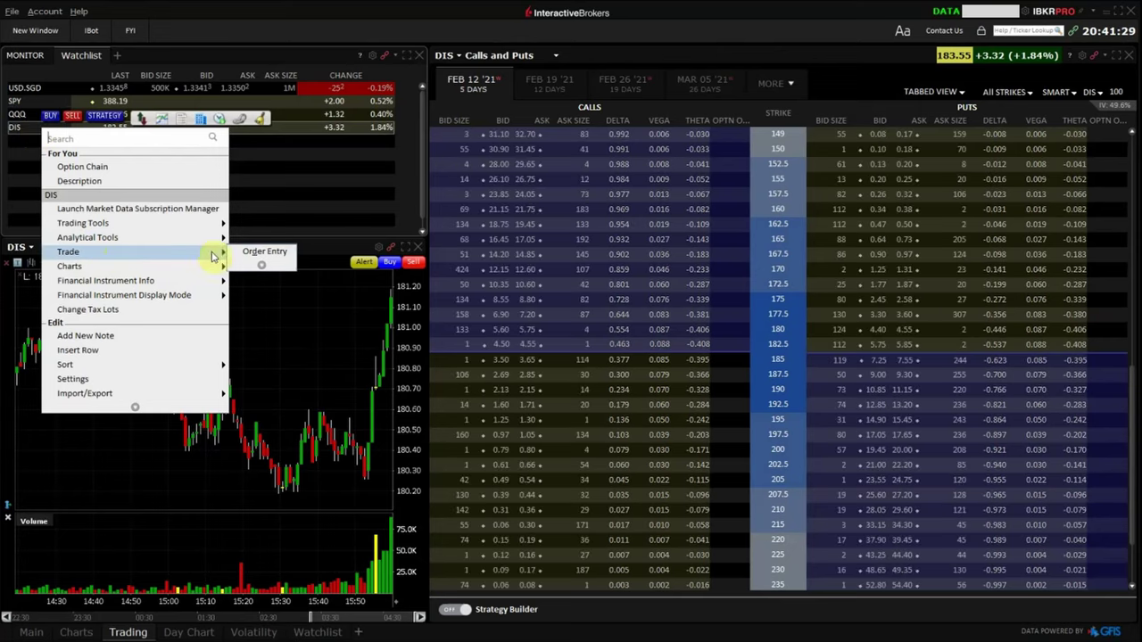
click(256, 255)
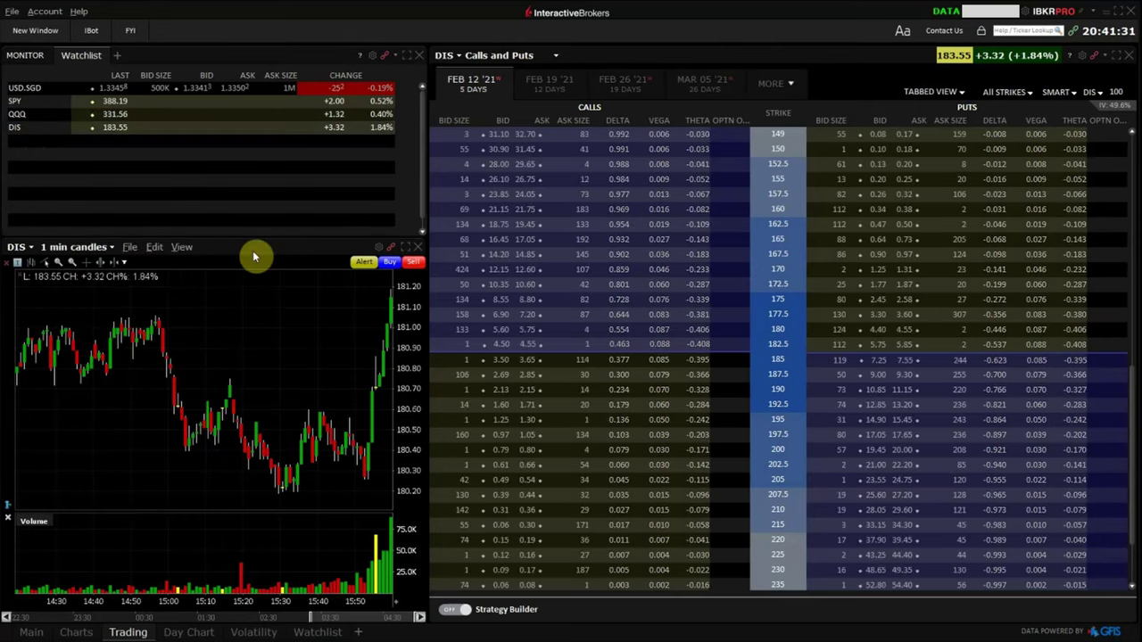
- On the Main layout, set the order ticket's contract to DIS stock
click(32, 631)
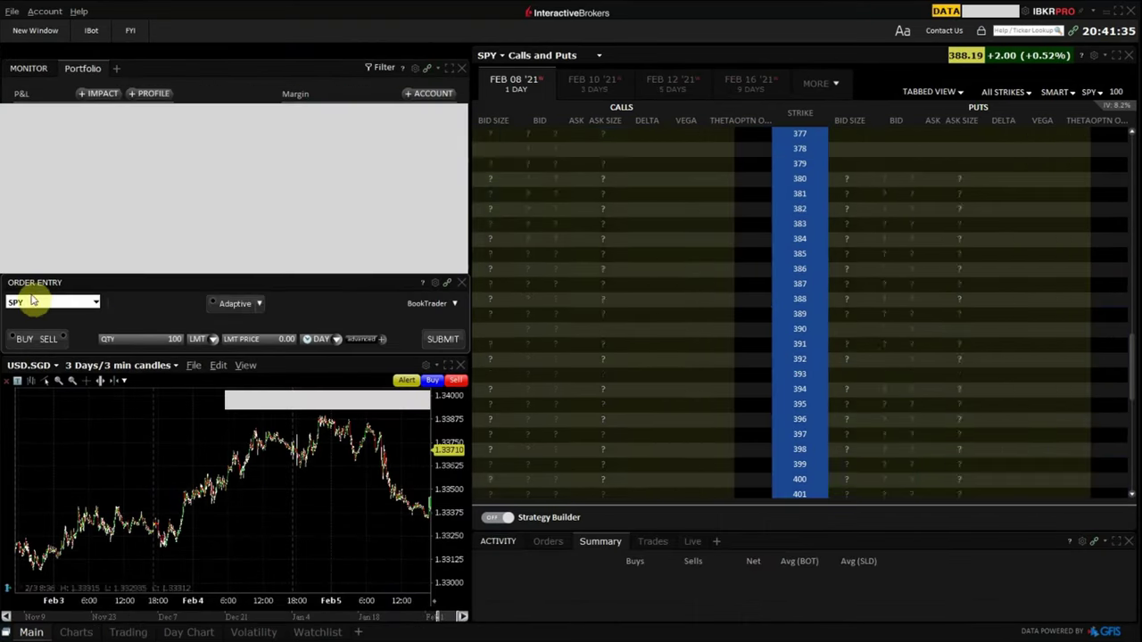
click(38, 300)
text(DIS)
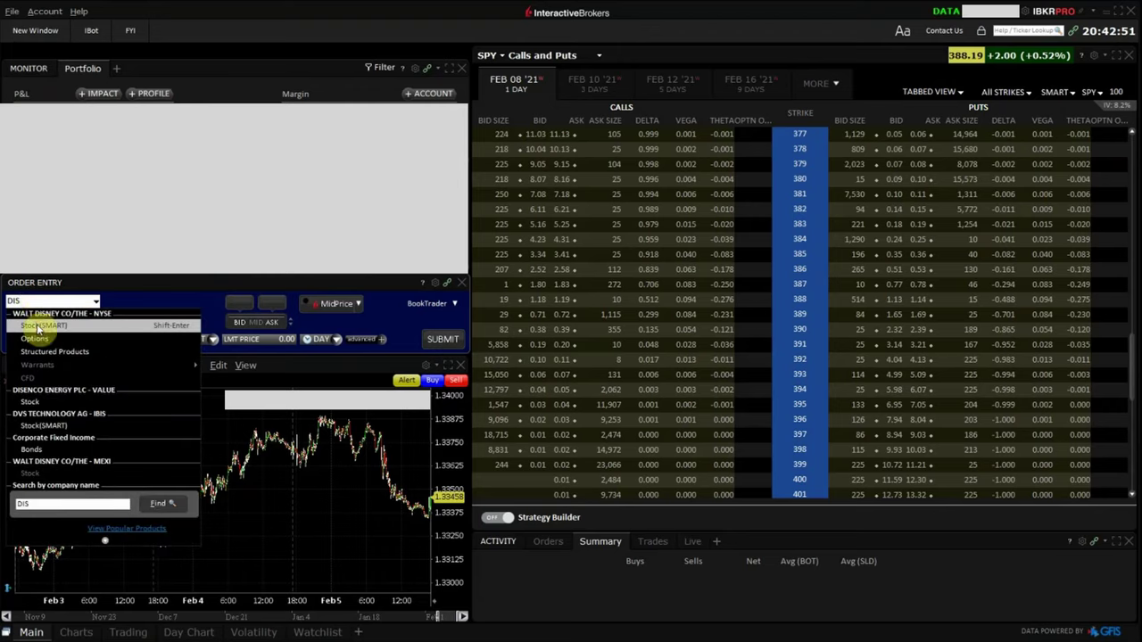
click(36, 325)
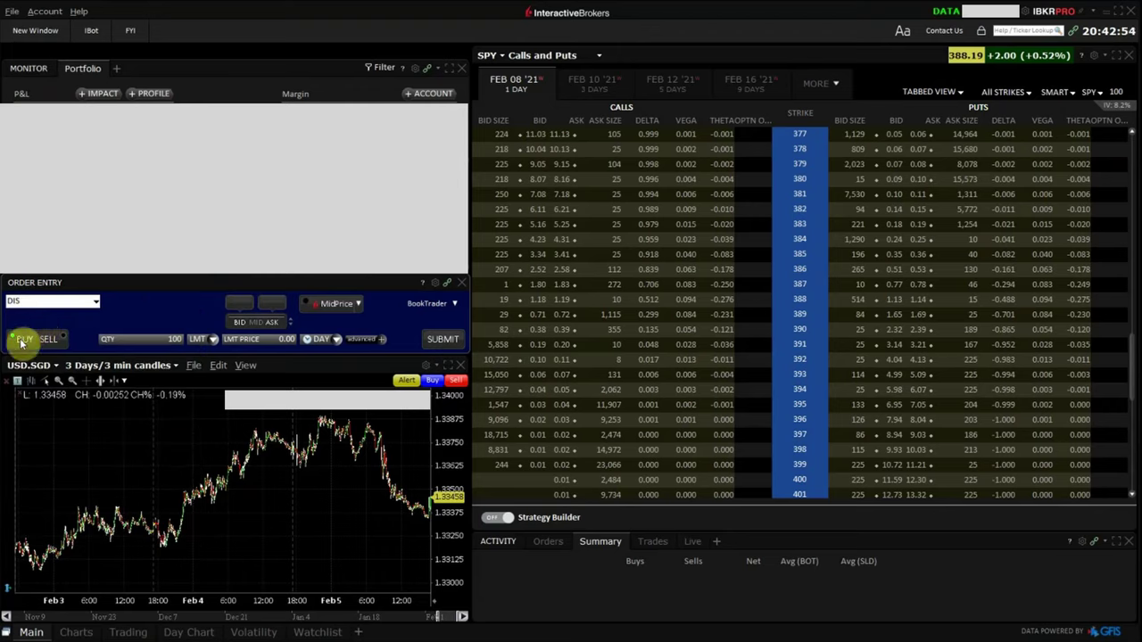